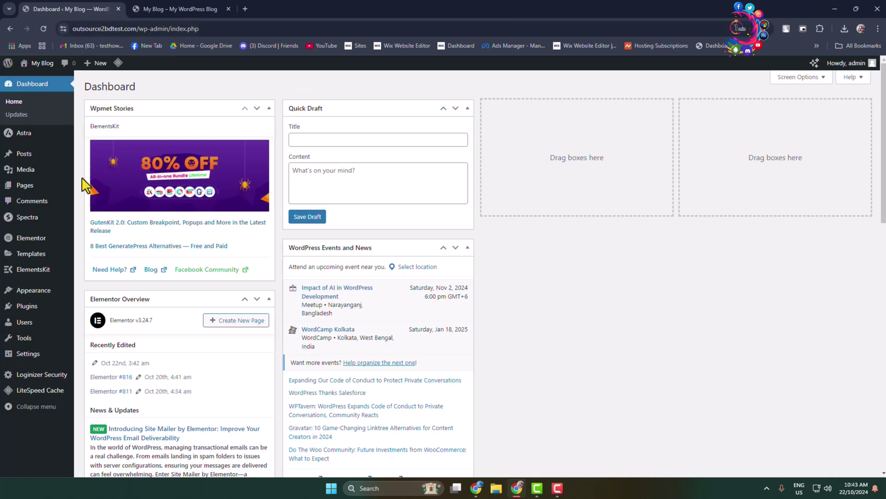
Go to the Add New Plugin page from the Plugins menu.
mouse_move(31, 309)
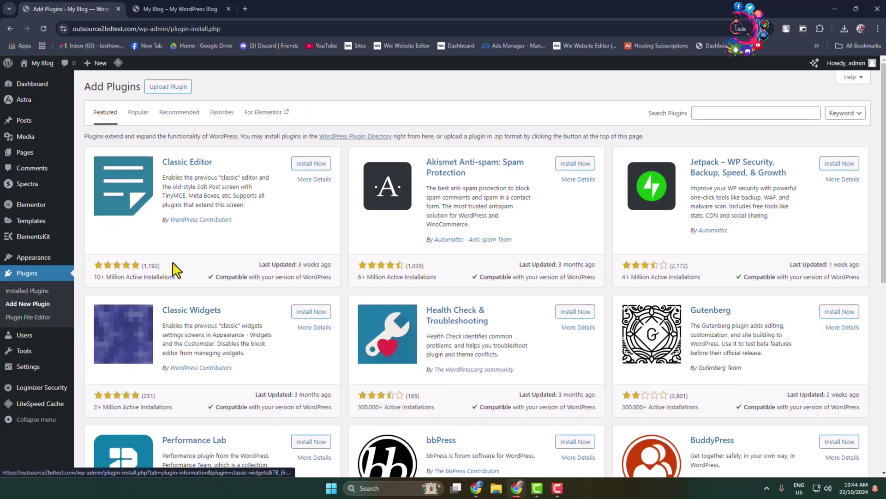
Search the plugin directory for 'smart', then install and activate Smart Slider 3.
click(757, 113)
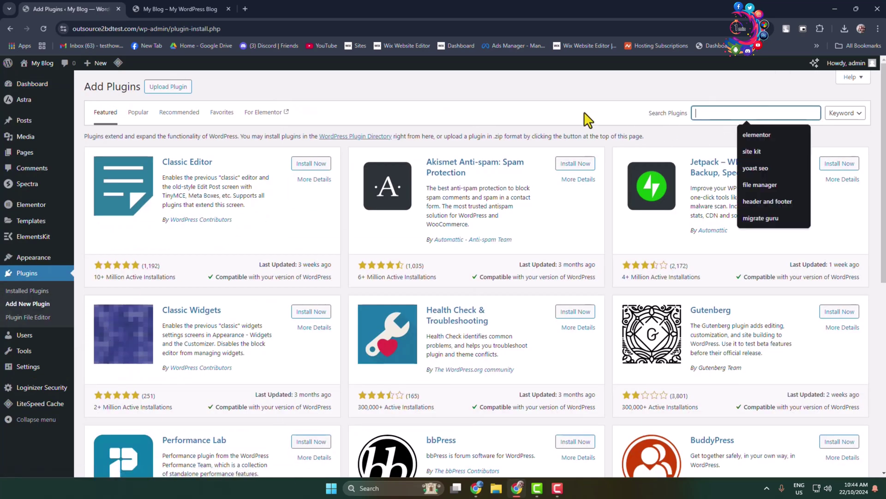
text(smart slider 3)
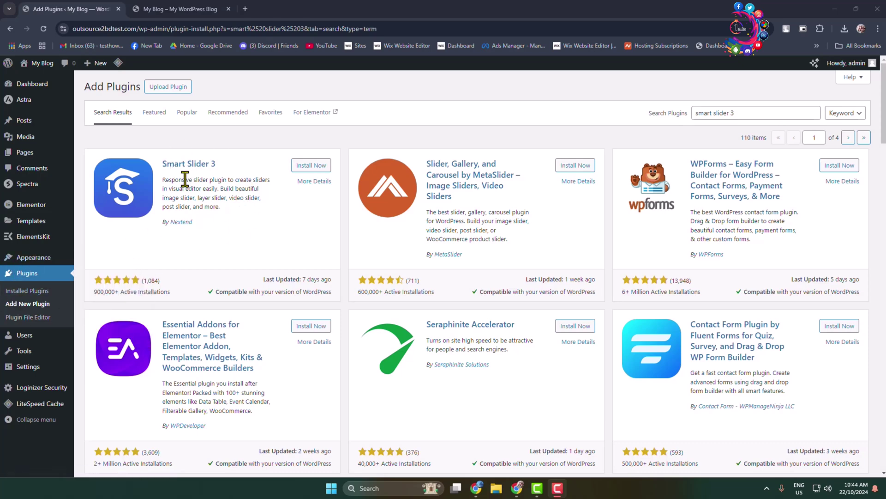
click(322, 166)
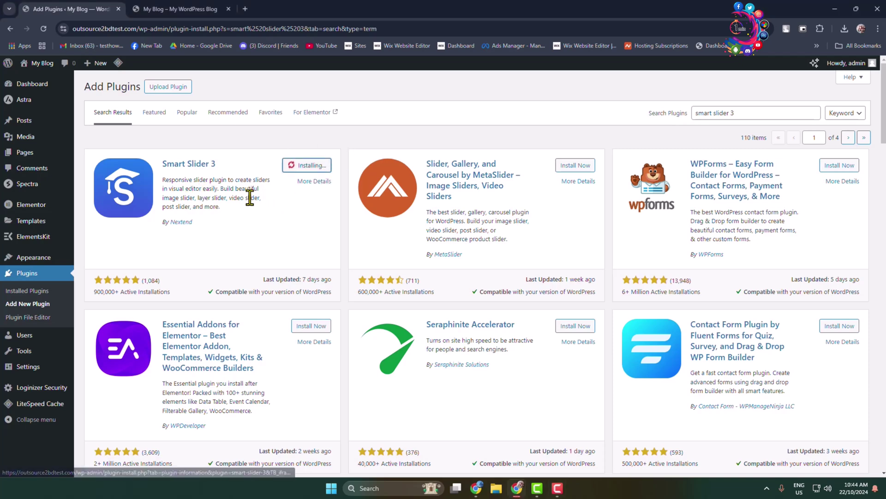
click(312, 169)
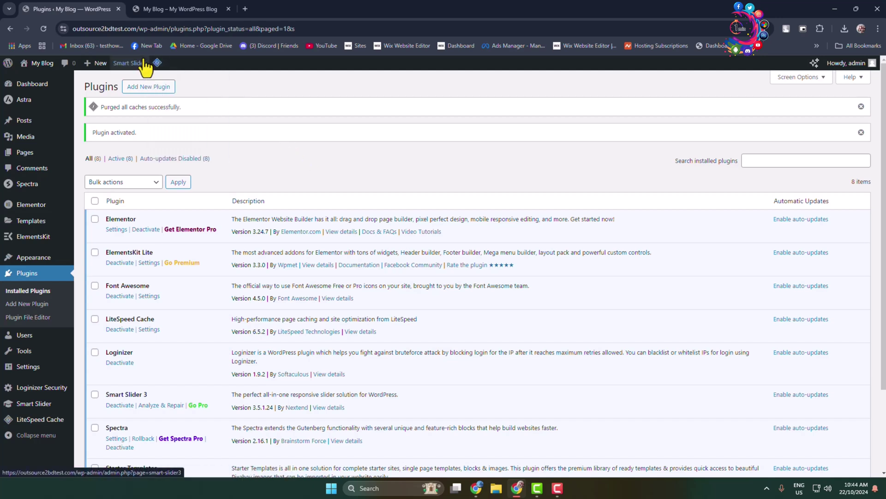
Open the Smart Slider dashboard and start a new project from a ready-made template.
mouse_move(122, 66)
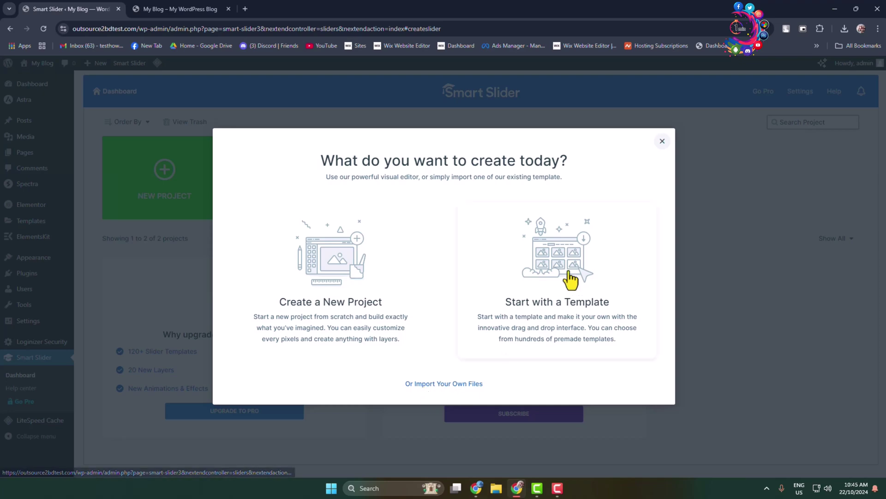
click(565, 261)
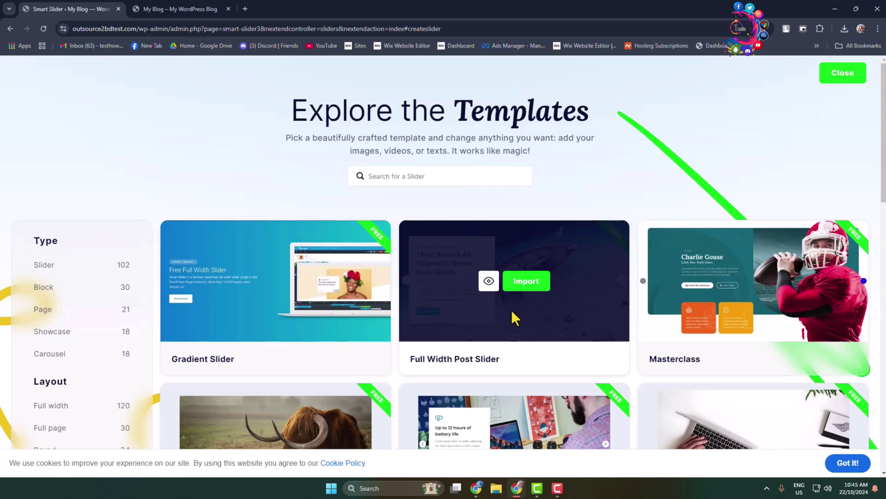
Browse the template gallery and import the Full Width Post Slider template.
scroll(481, 295, down, 13)
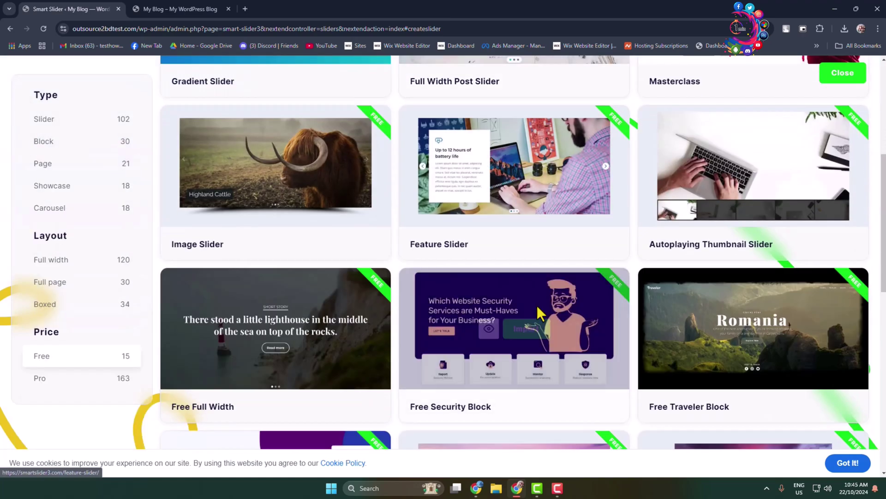
scroll(556, 374, down, 5)
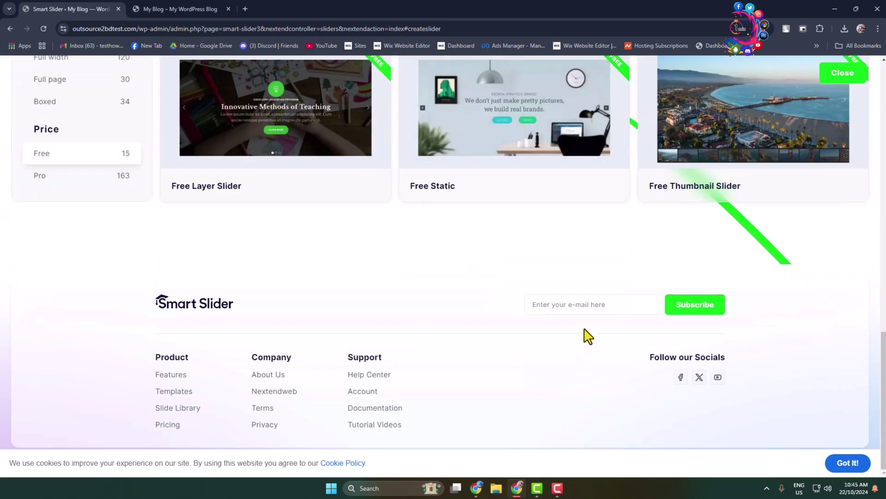
scroll(577, 314, up, 7)
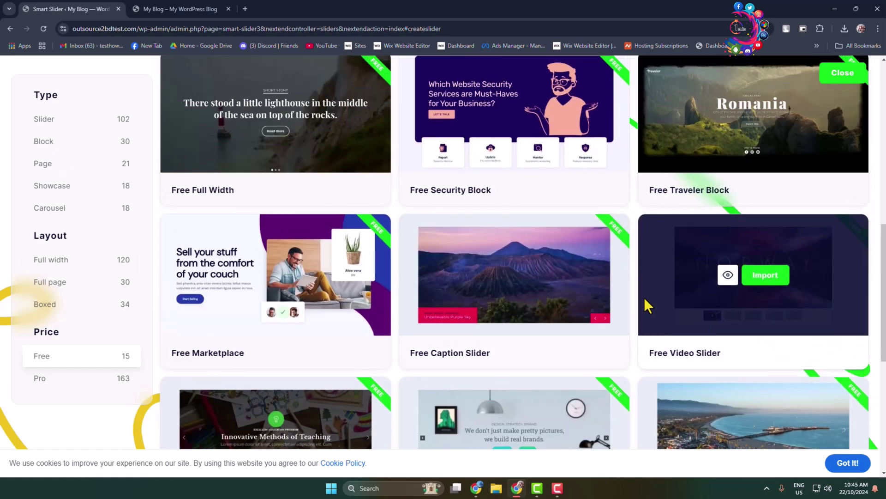
scroll(644, 286, up, 3)
scroll(765, 328, up, 4)
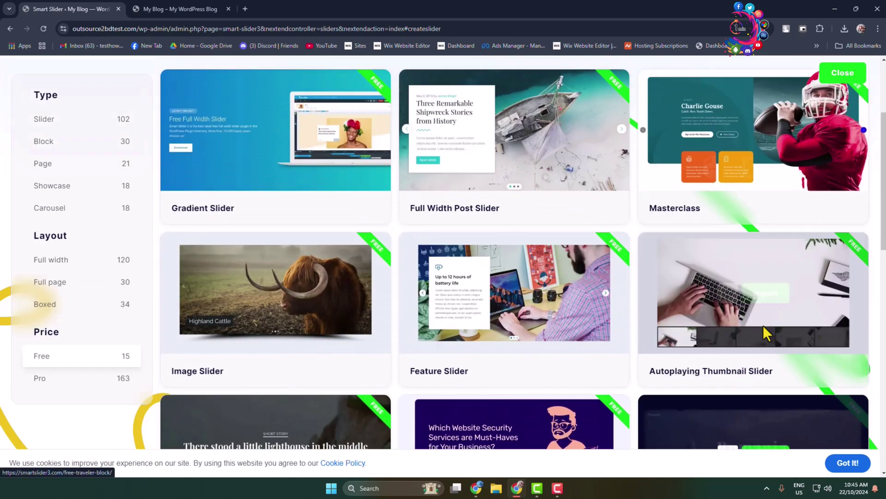
scroll(763, 325, up, 1)
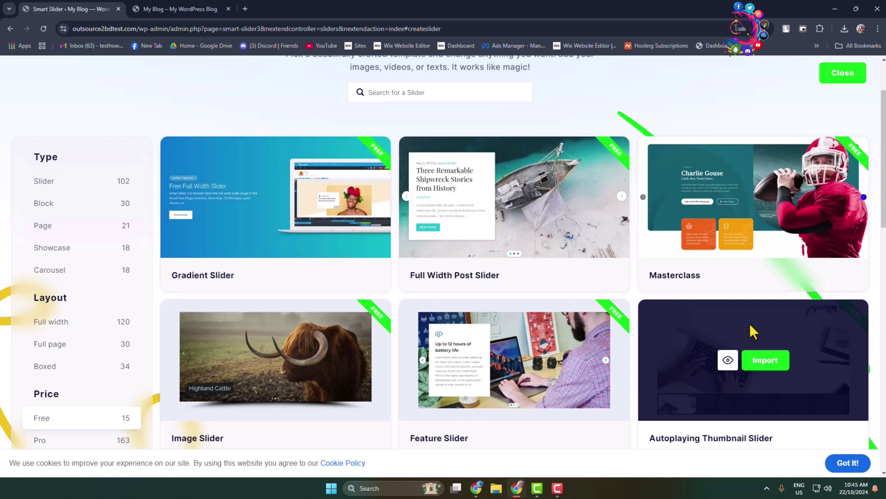
scroll(745, 314, up, 2)
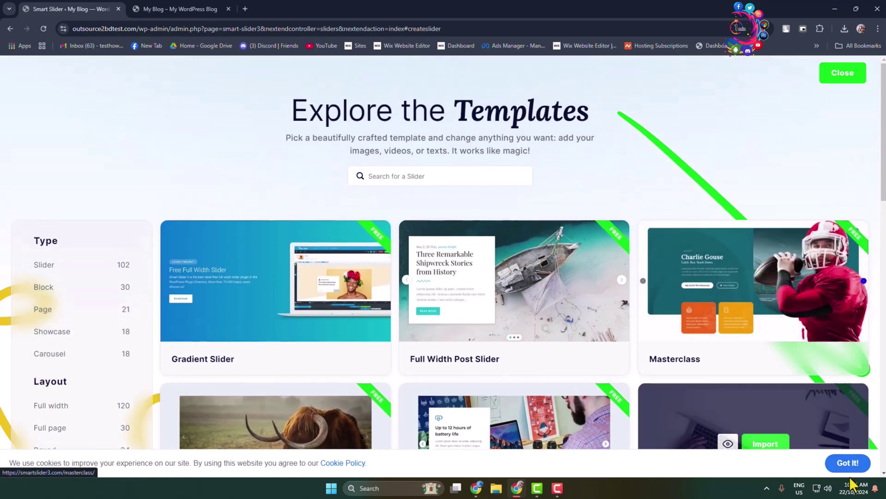
mouse_move(538, 322)
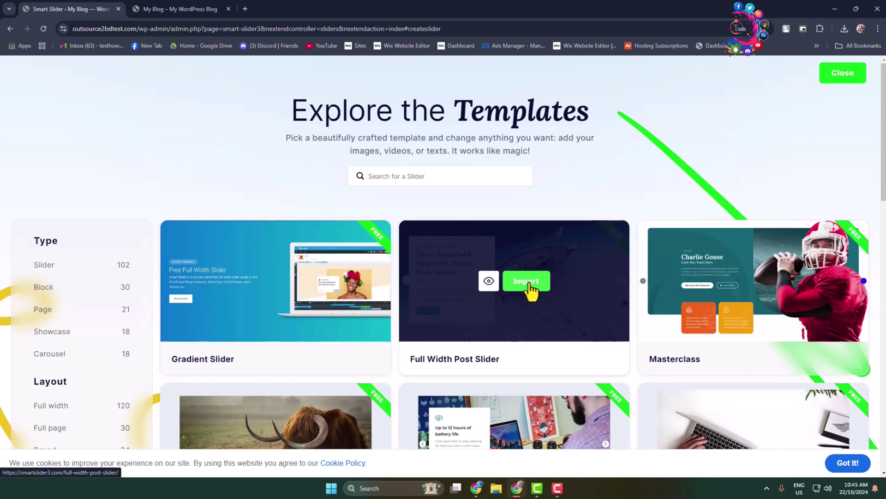
click(531, 290)
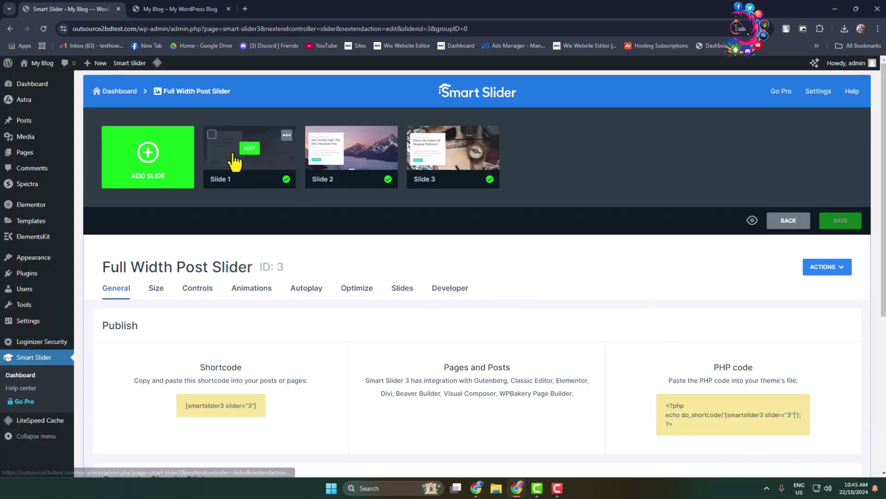
Review the imported Full Width Post Slider project (ID 3), then go to the Posts list.
mouse_move(247, 162)
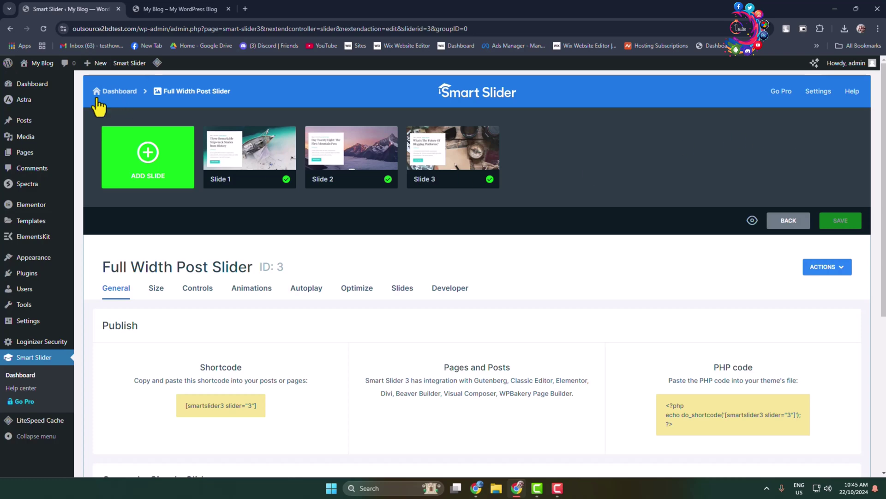
click(23, 121)
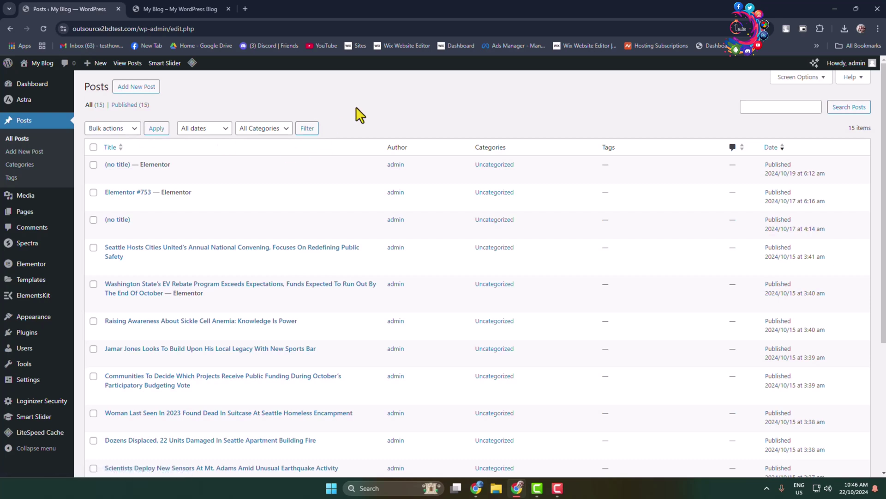
Open the untitled post and delete its testimonial Shortcode block.
mouse_move(113, 185)
click(110, 231)
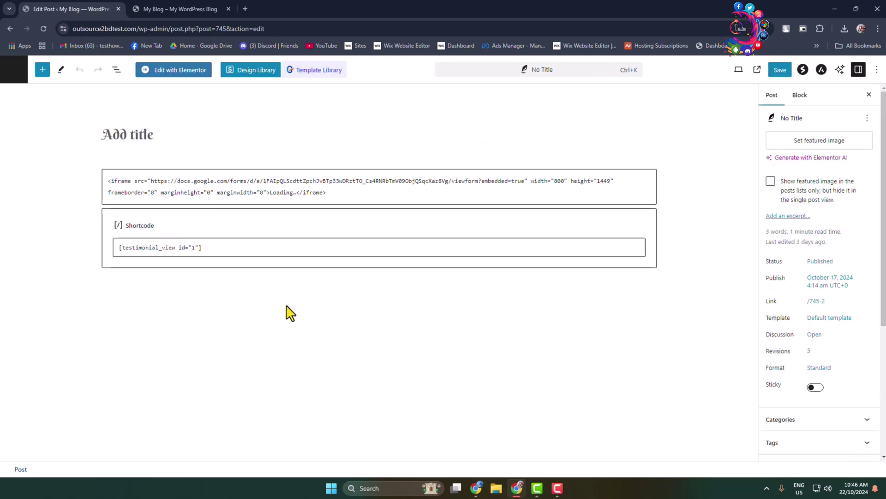
click(257, 224)
click(188, 193)
click(203, 389)
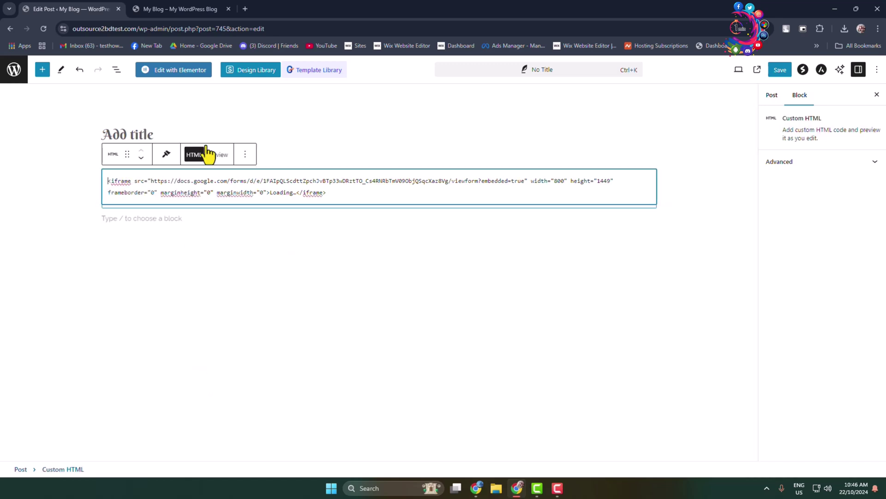
Delete the Custom HTML iframe block, leaving only an empty paragraph.
click(245, 155)
click(253, 366)
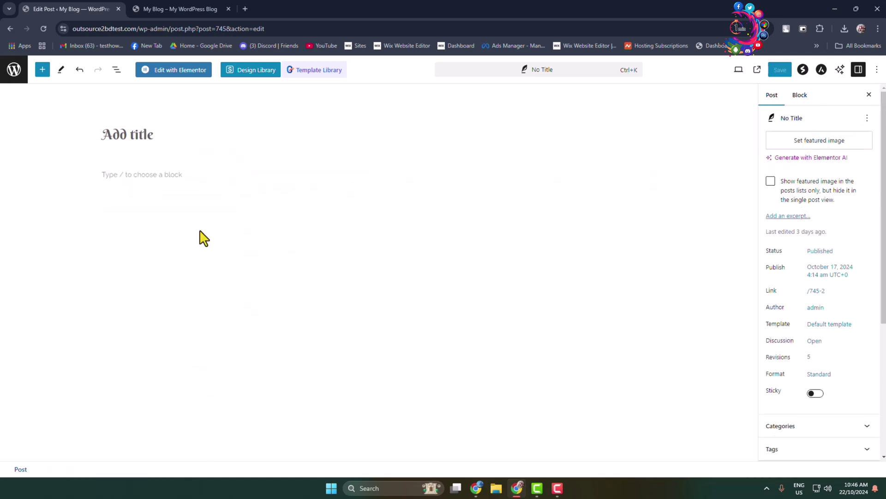
click(188, 175)
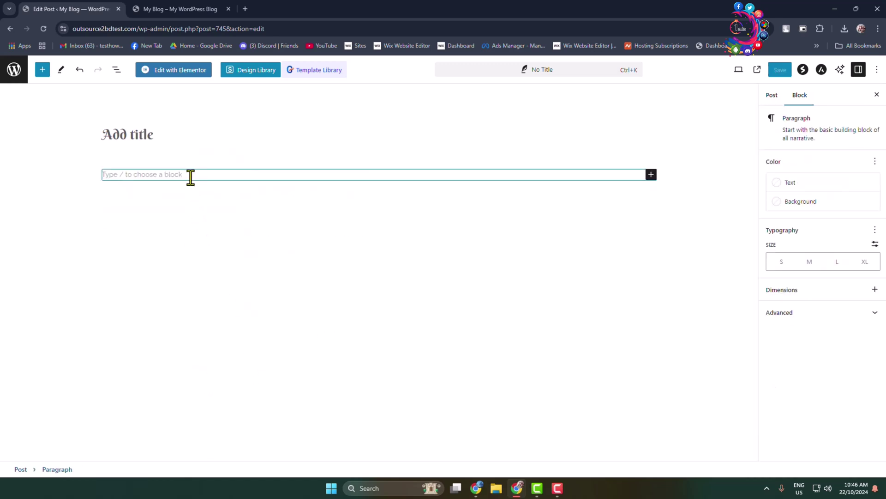
Switch the post from the block editor to editing in Elementor.
click(183, 70)
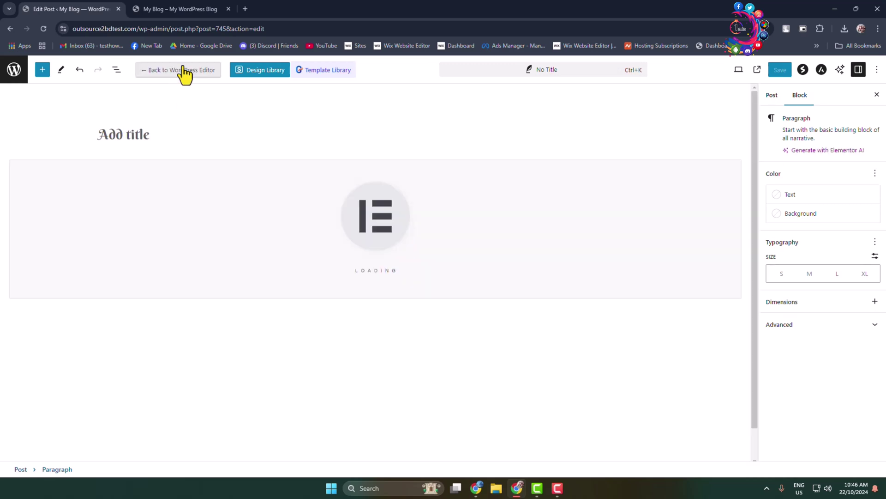
click(484, 91)
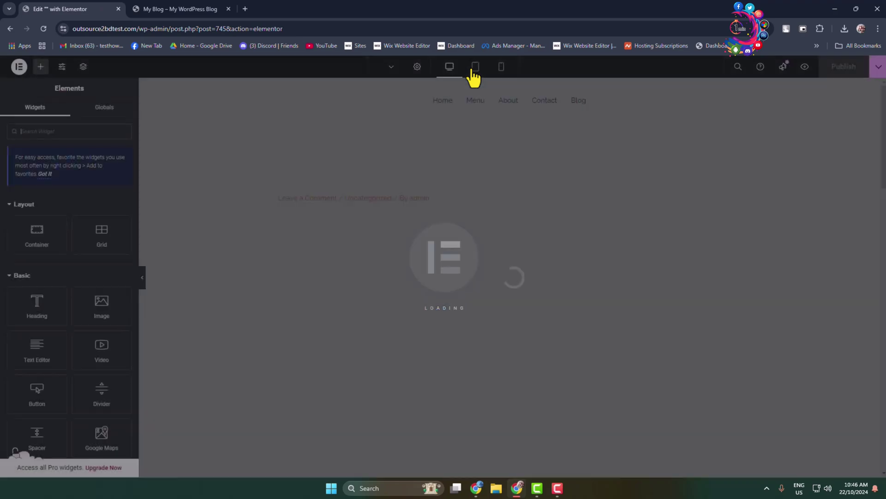
scroll(651, 254, down, 8)
scroll(699, 367, down, 10)
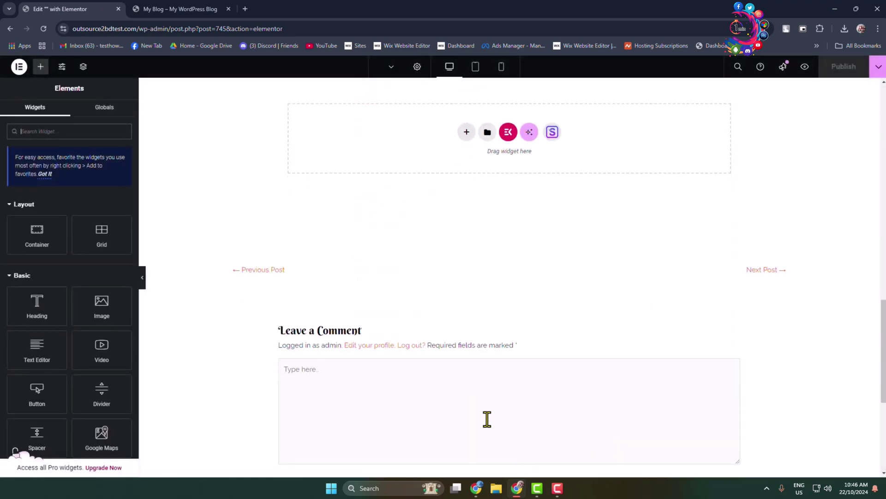
scroll(488, 346, up, 1)
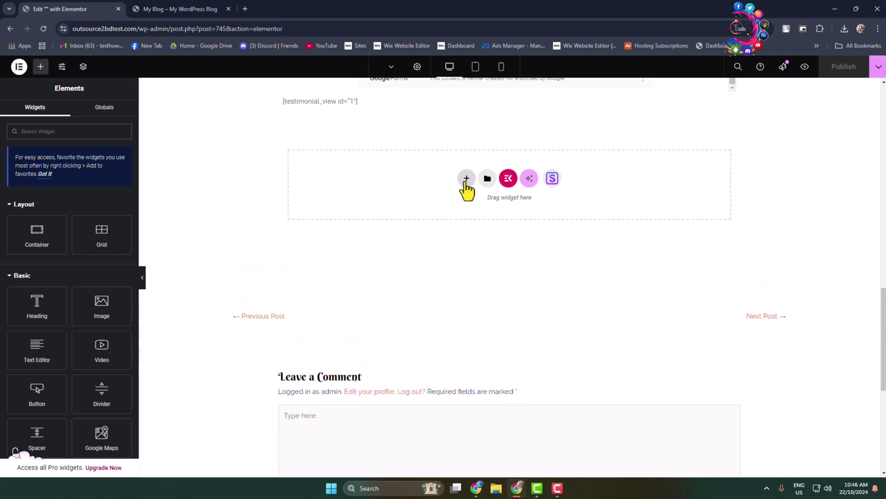
Add an empty single-column Flexbox container and search its widgets for 'sm'.
click(467, 181)
click(484, 219)
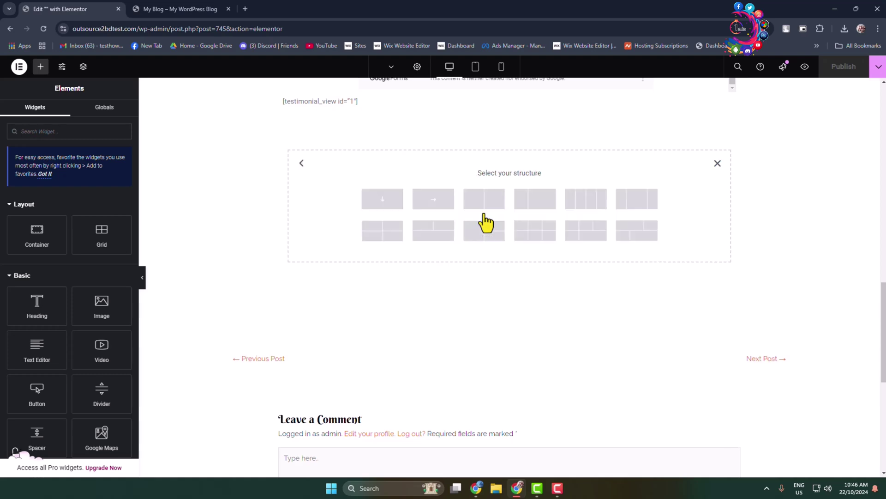
click(382, 202)
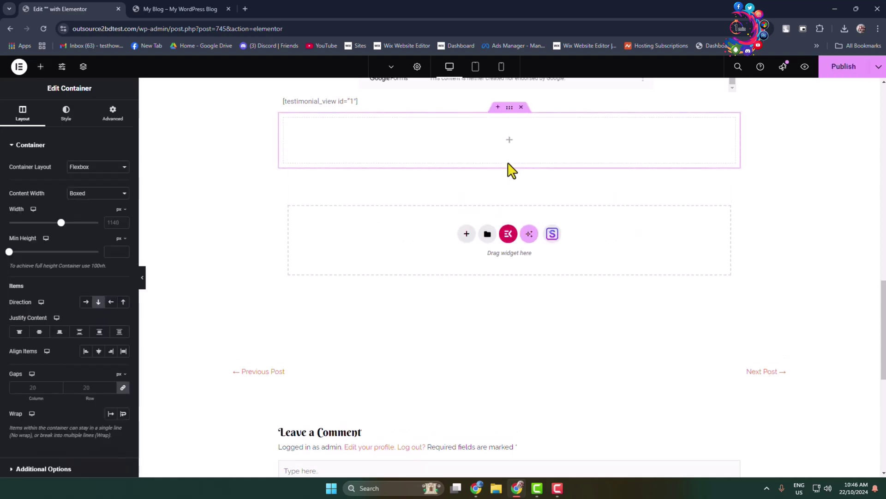
click(510, 140)
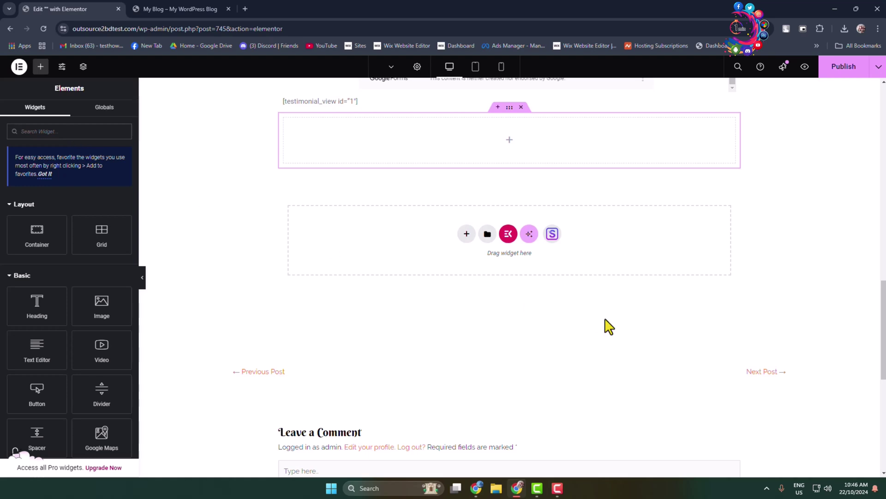
text(sma)
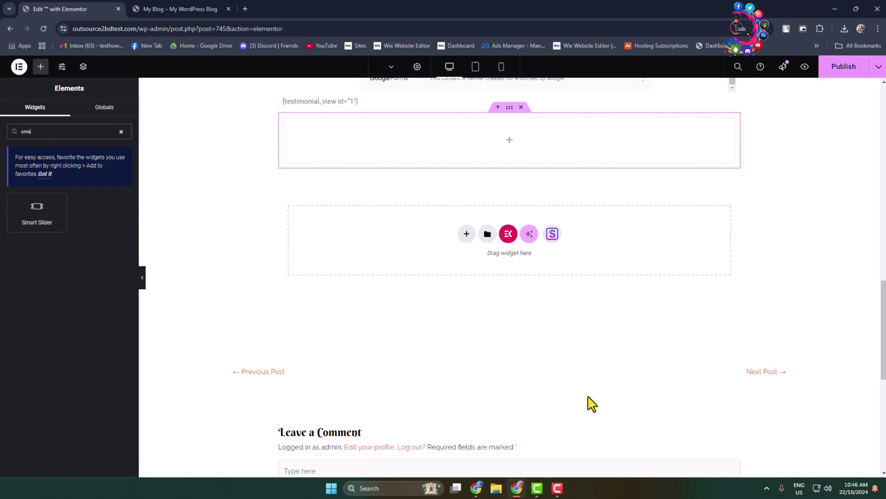
Put a Smart Slider widget showing Full Width Post Slider #3 in the container and publish.
drag(65, 227, 492, 150)
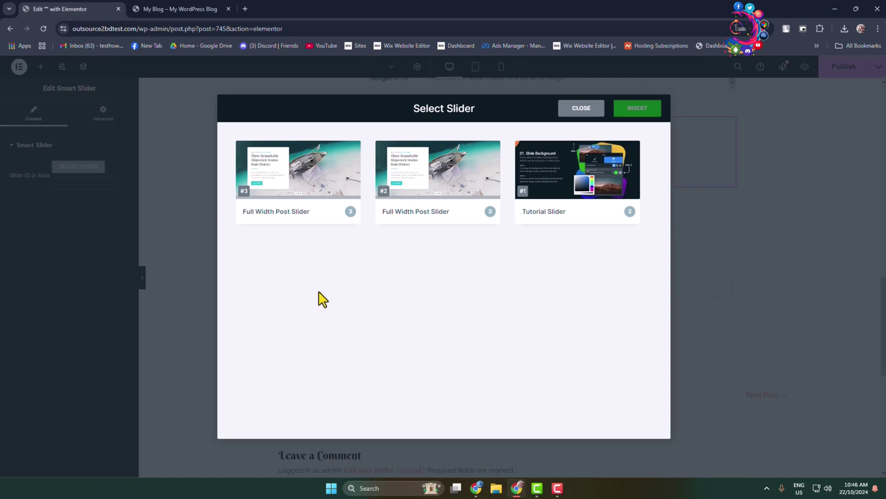
click(289, 179)
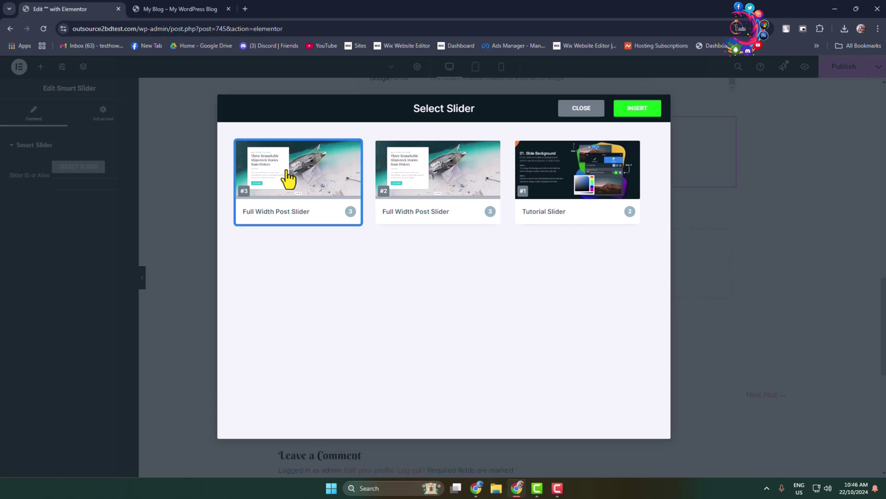
click(633, 109)
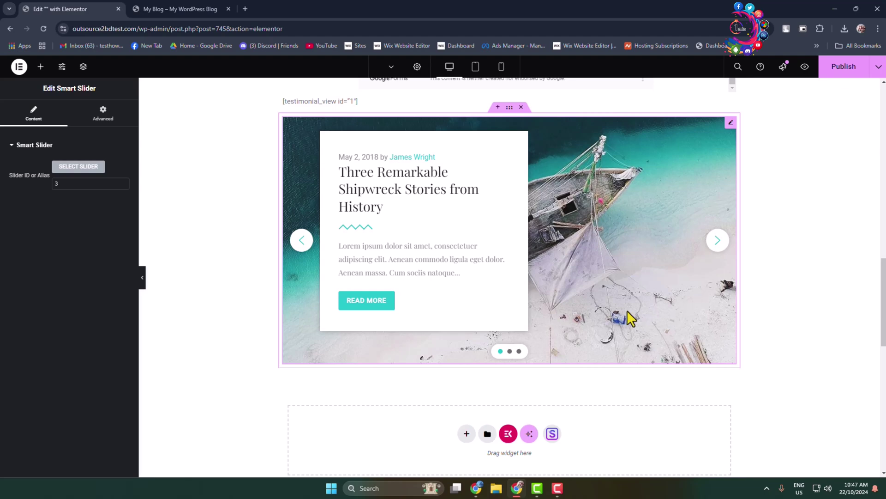
click(841, 68)
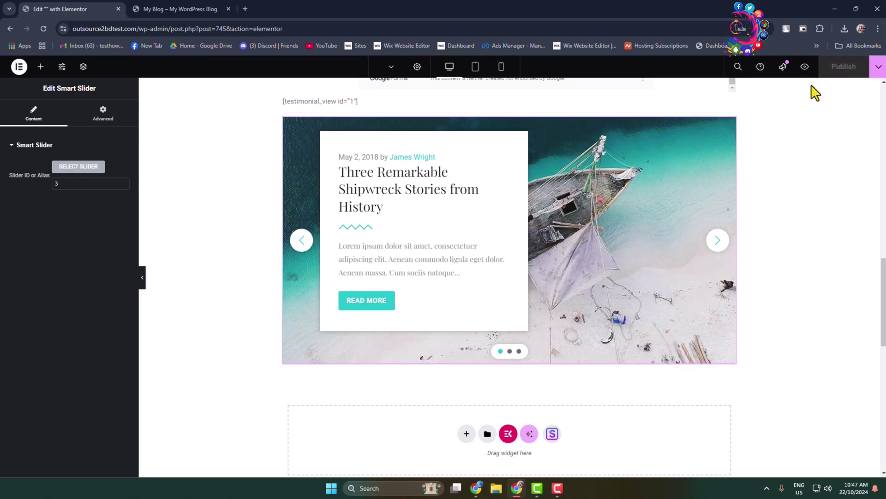
Back on the Posts list, open the published post's View link in a new tab.
click(10, 28)
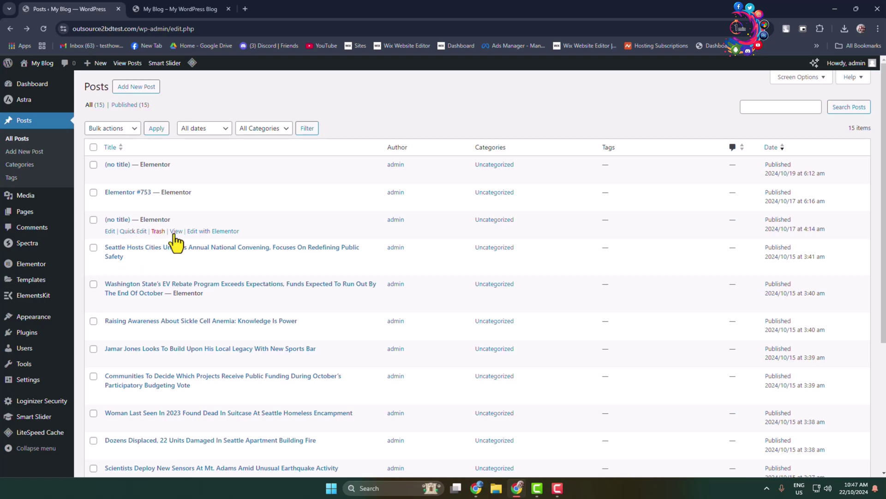
right_click(176, 233)
click(233, 244)
click(289, 8)
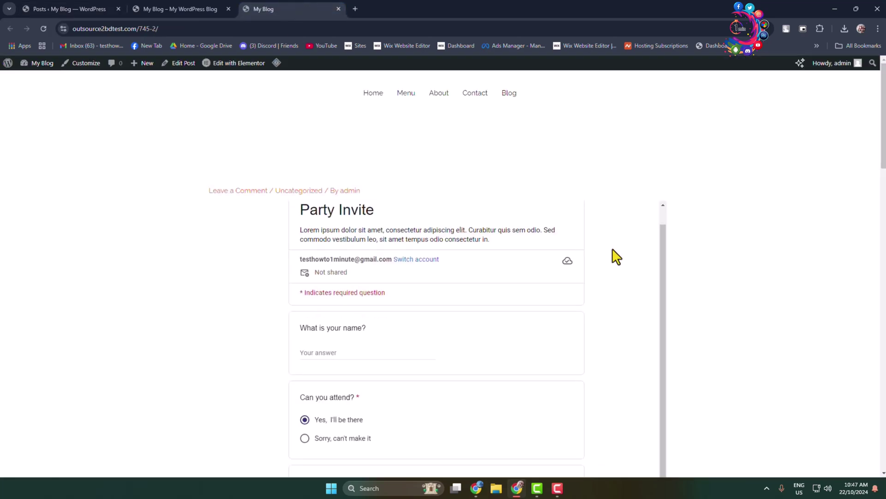
Cycle the live slider through its slides back to the shipwreck, then return to Posts.
scroll(611, 257, down, 2)
scroll(873, 339, down, 10)
scroll(858, 335, up, 2)
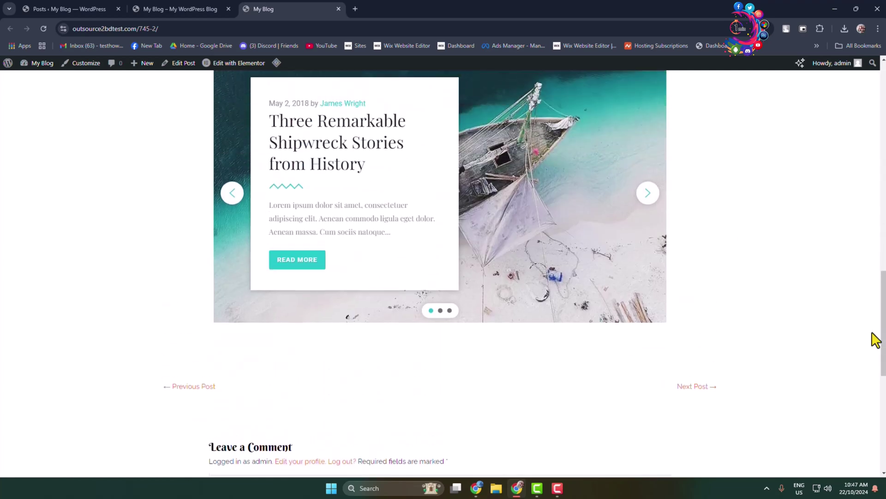
click(650, 247)
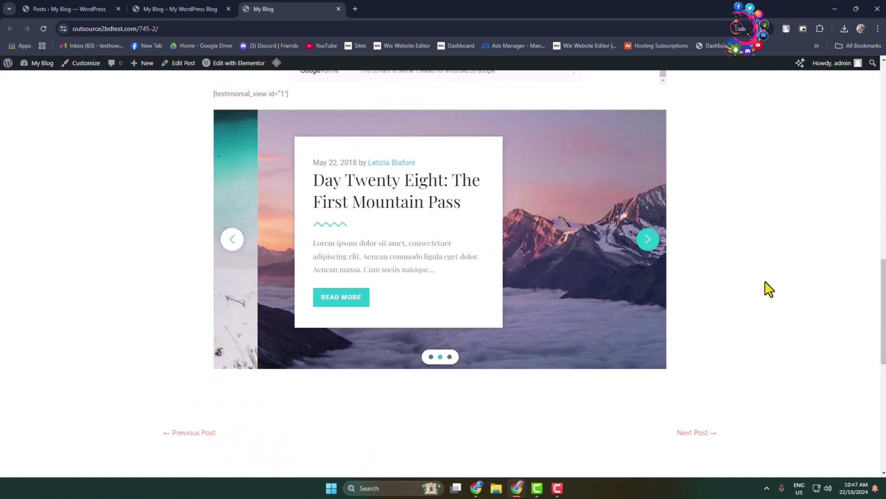
click(651, 248)
click(650, 240)
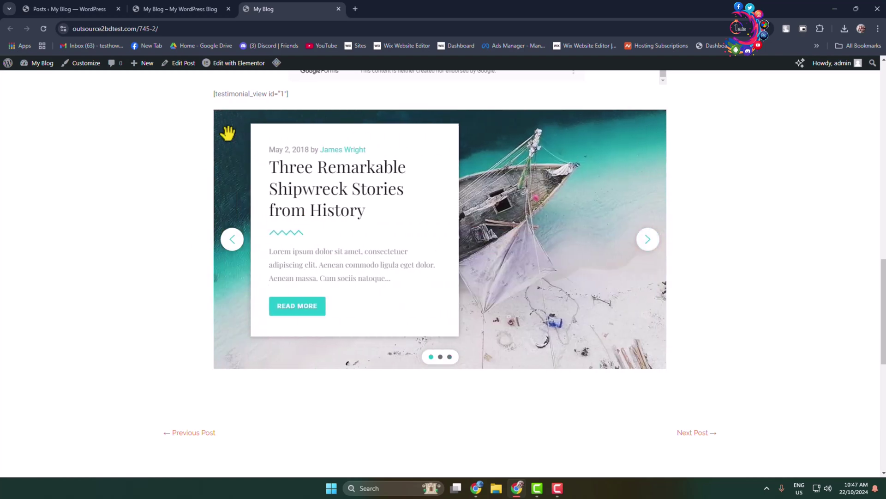
click(49, 8)
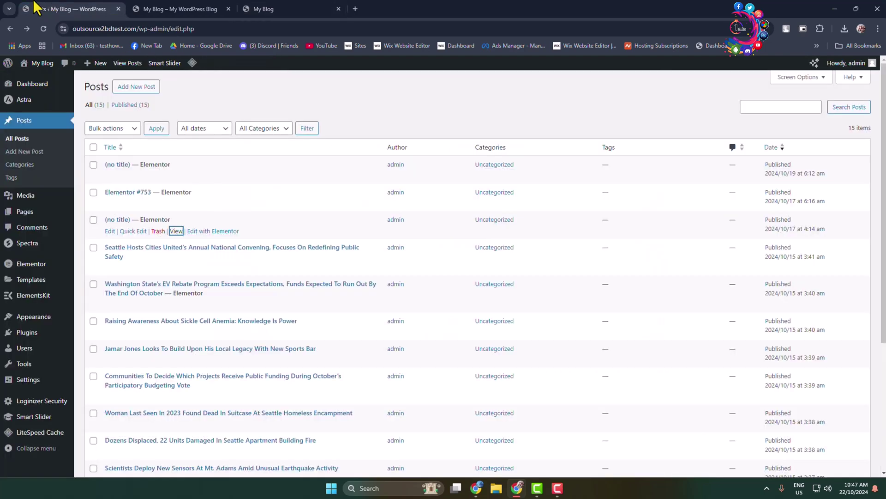
mouse_move(163, 74)
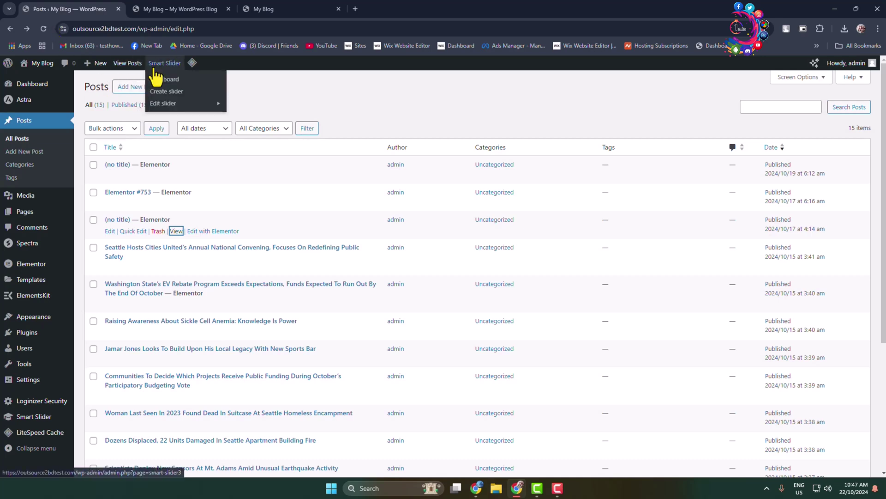
Open Slide 1 of Full Width Post Slider #3 for editing and select its content box.
click(171, 105)
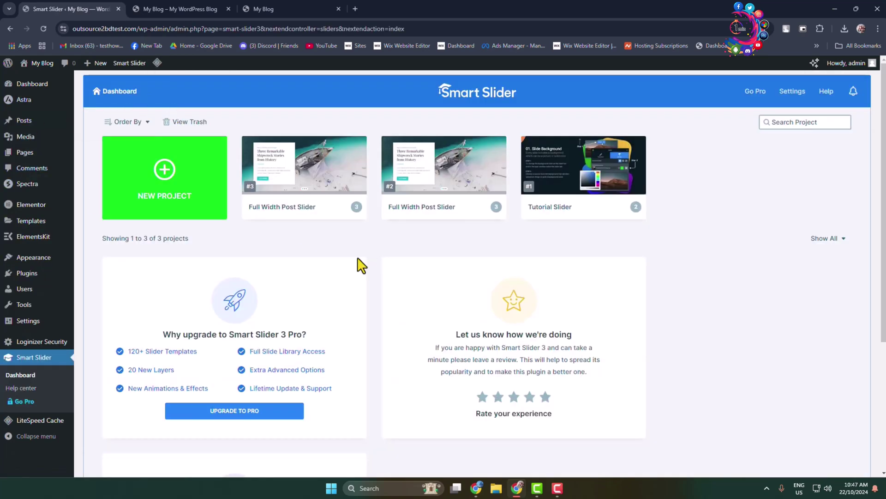
click(303, 167)
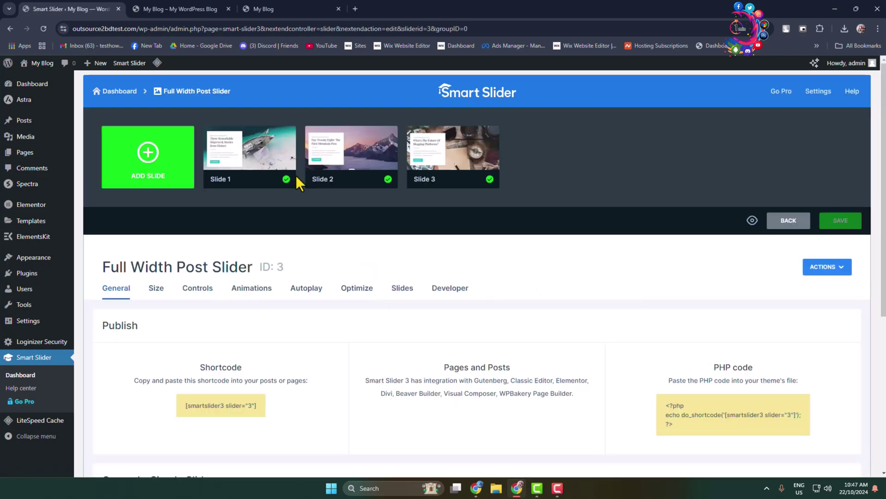
click(251, 148)
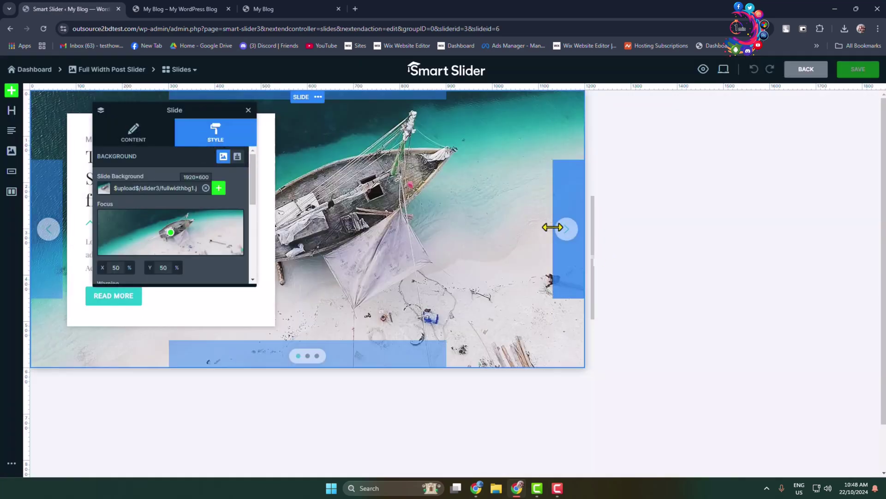
mouse_move(568, 228)
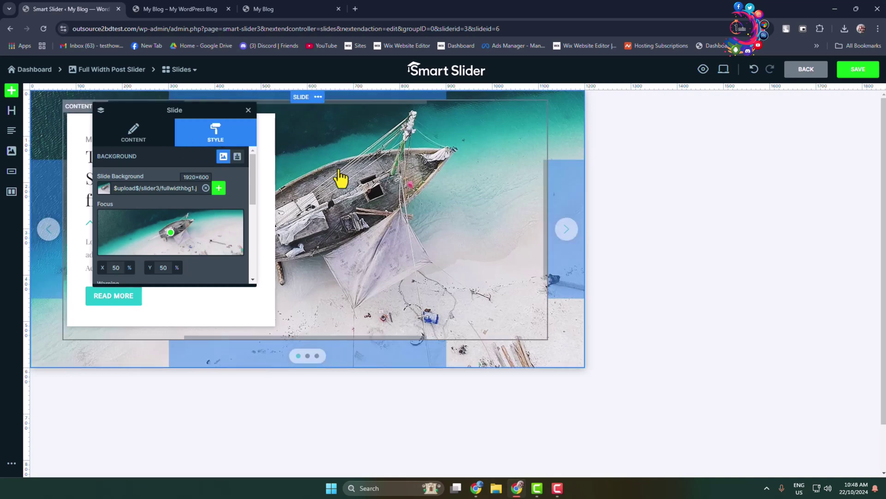
click(370, 203)
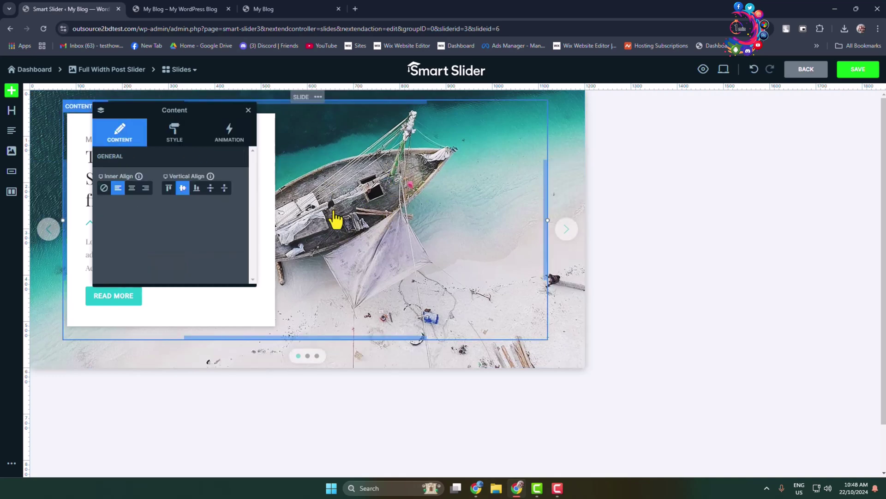
Set fresco-pizza-top.jpg from the Media Library as the content box's background image.
click(248, 111)
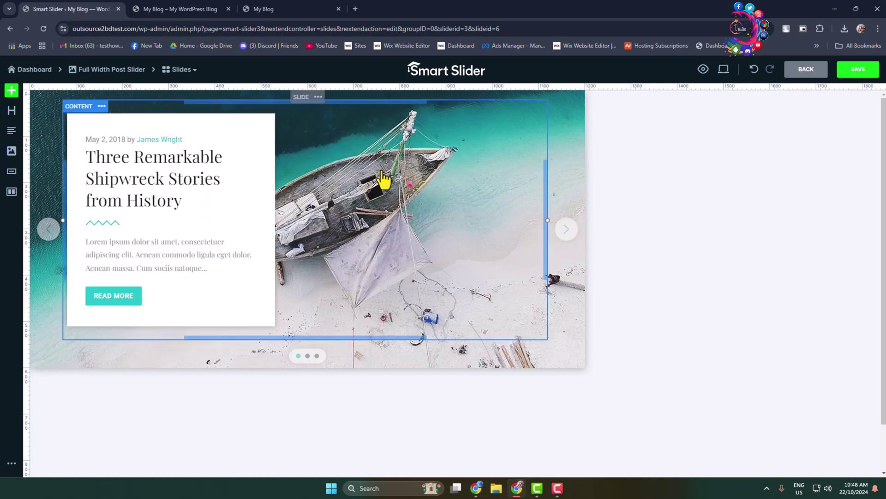
click(359, 203)
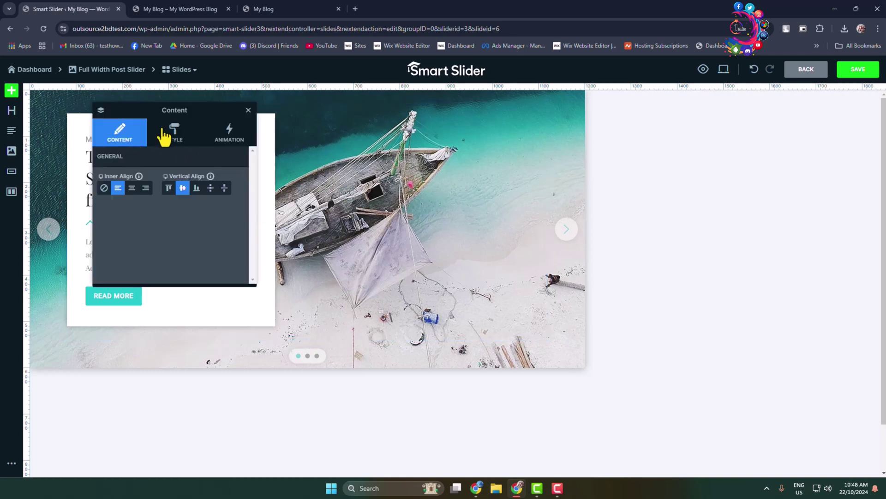
drag(142, 111, 753, 150)
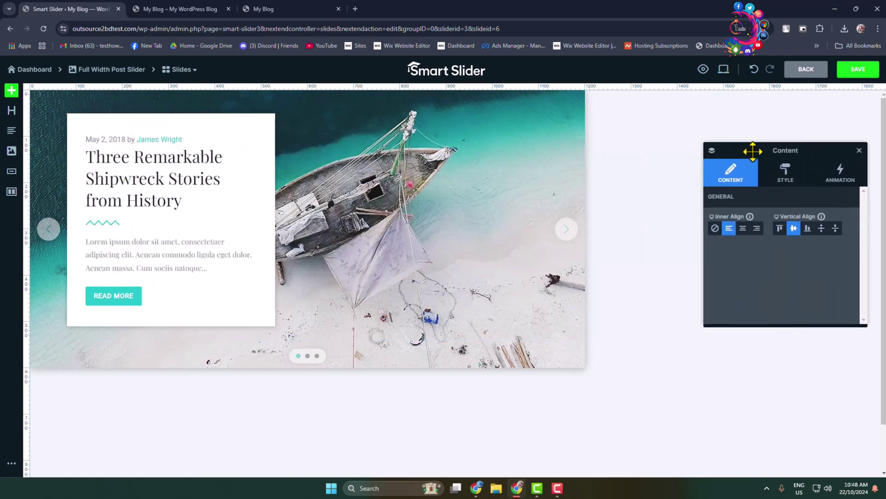
click(796, 184)
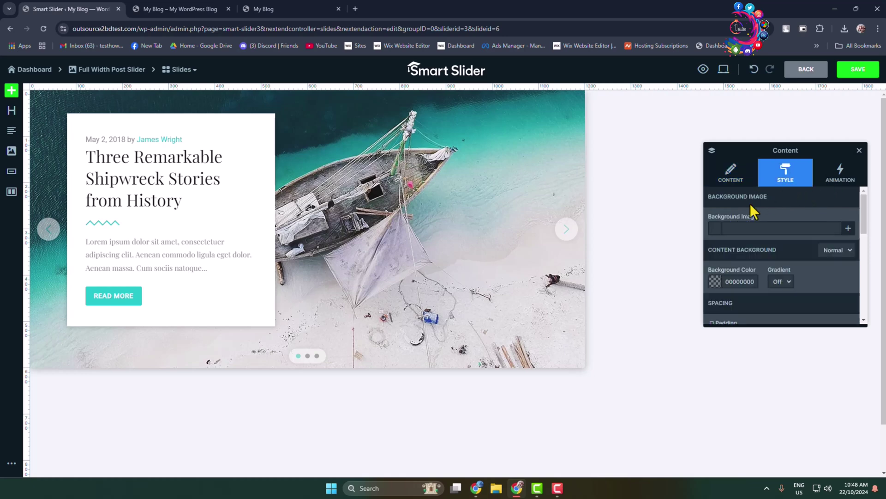
scroll(740, 243, down, 3)
scroll(740, 243, up, 3)
click(848, 228)
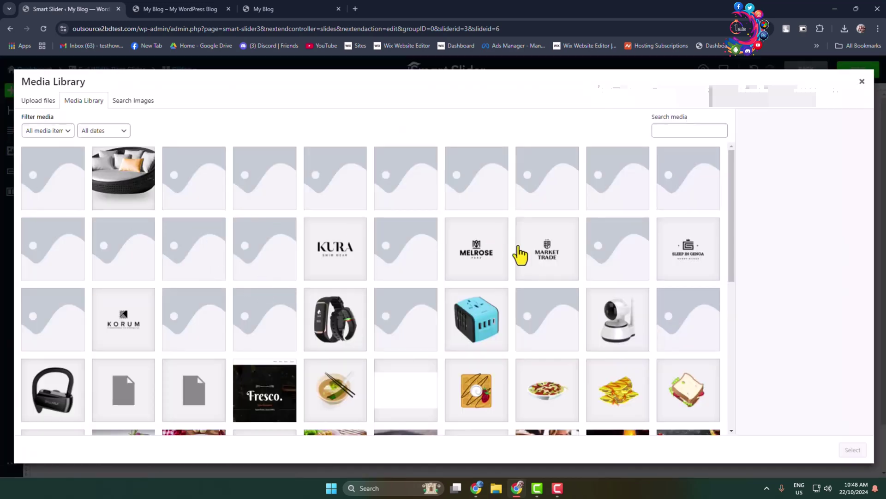
scroll(519, 248, down, 5)
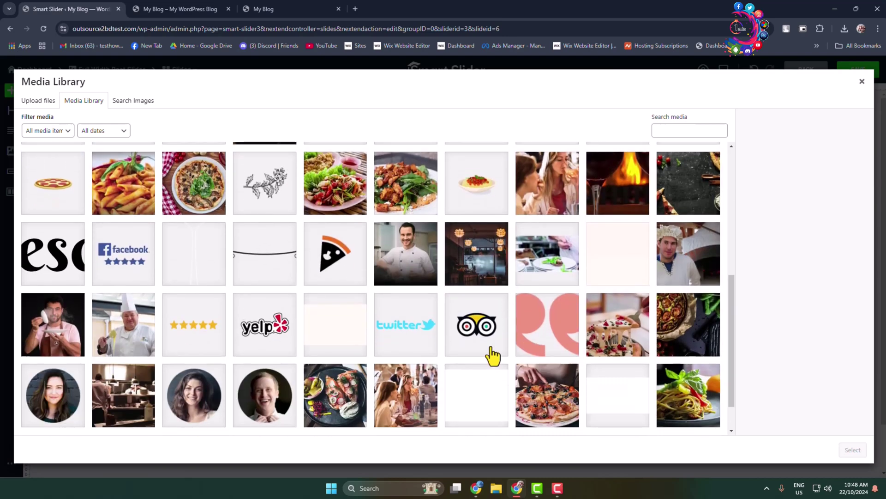
click(684, 196)
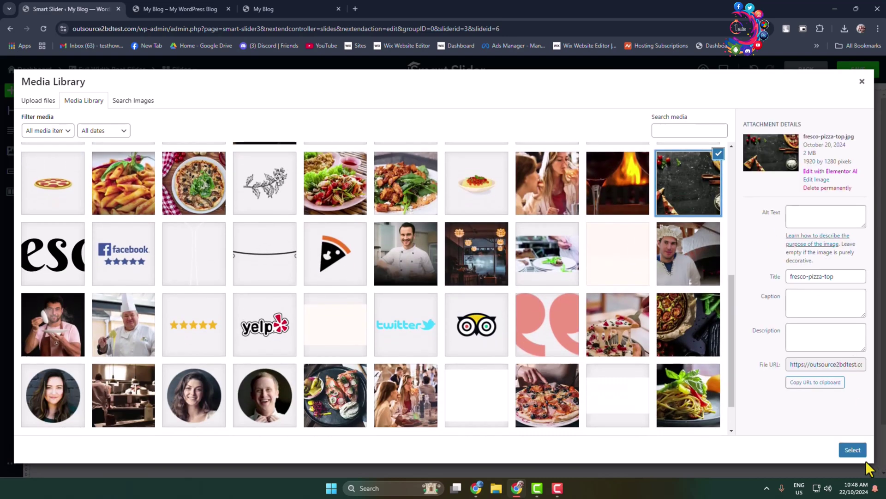
click(853, 449)
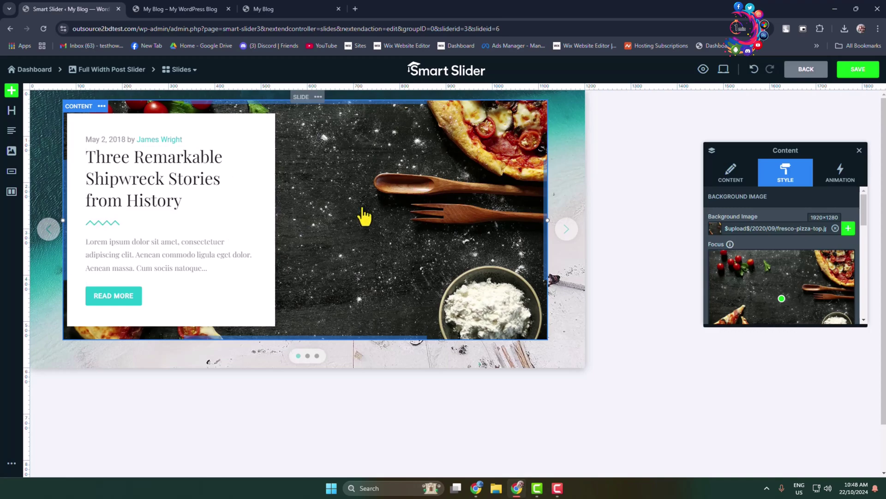
Look over the content box's settings, including its animation options.
scroll(815, 252, down, 5)
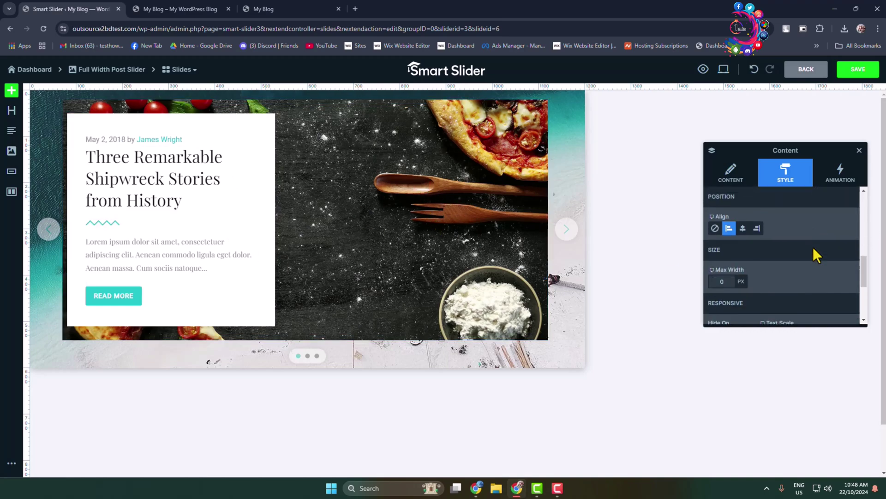
scroll(814, 251, up, 3)
scroll(815, 258, down, 1)
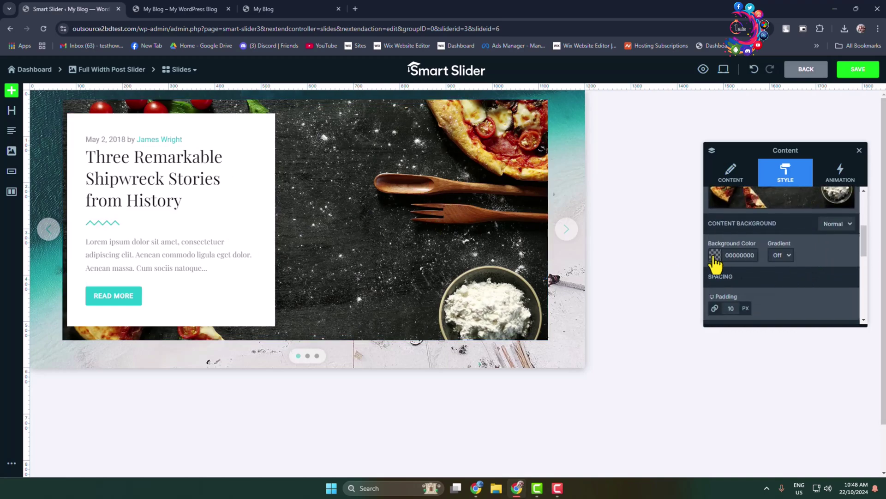
scroll(780, 272, down, 2)
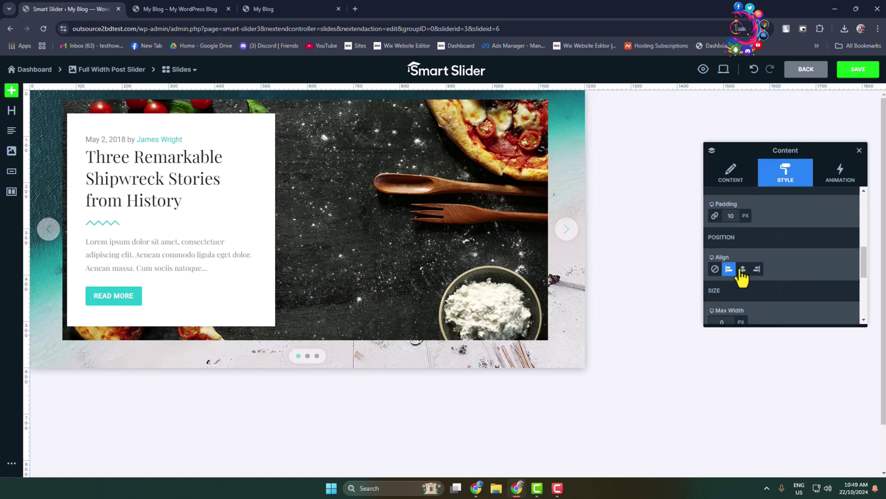
scroll(760, 277, down, 2)
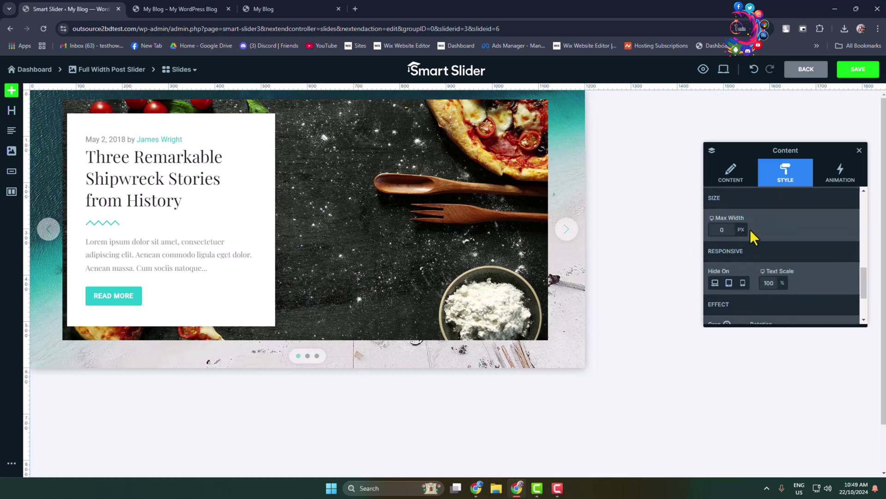
scroll(753, 240, down, 2)
scroll(755, 270, up, 5)
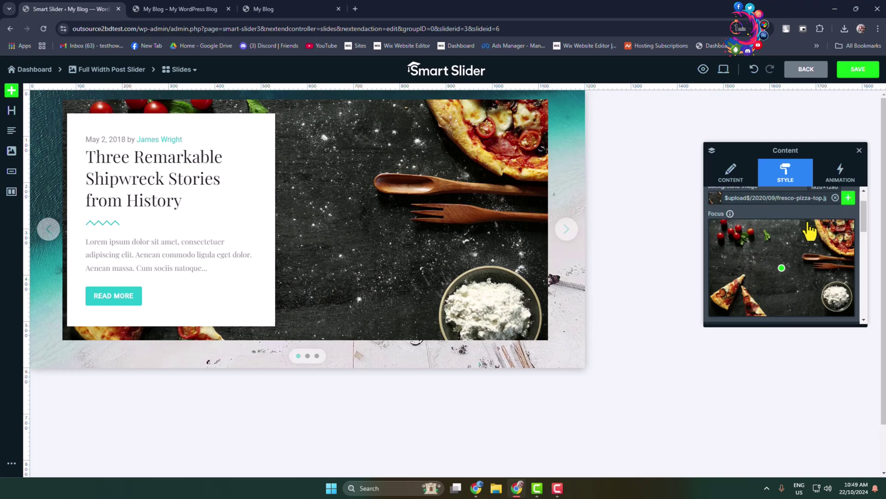
scroll(807, 245, down, 4)
scroll(799, 278, up, 5)
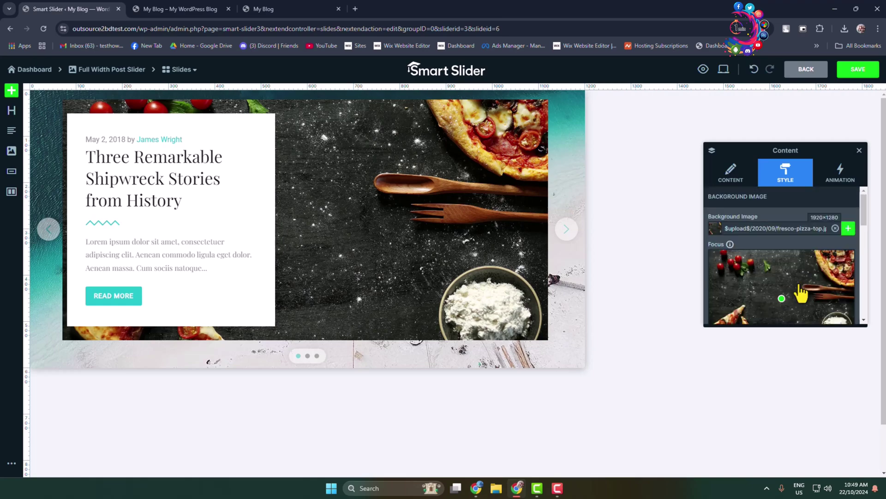
click(839, 182)
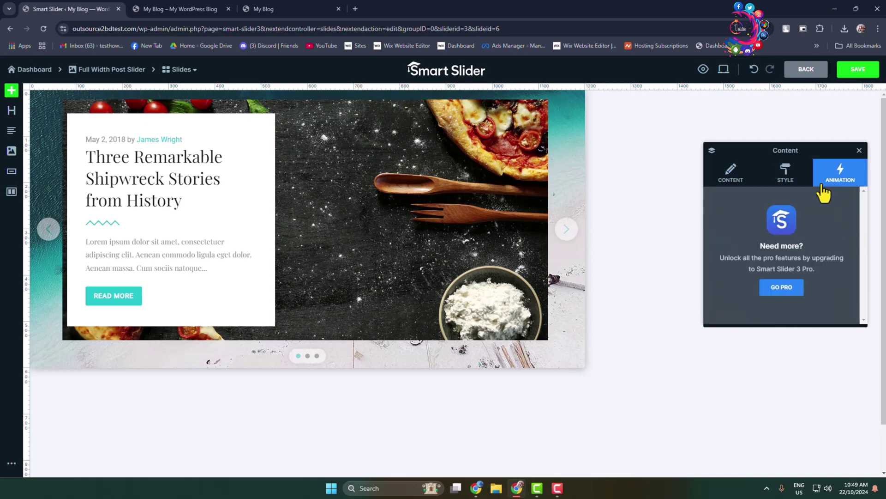
click(731, 180)
Set the content box's Inner Align to Right and Vertical Align to Bottom.
click(742, 228)
click(728, 228)
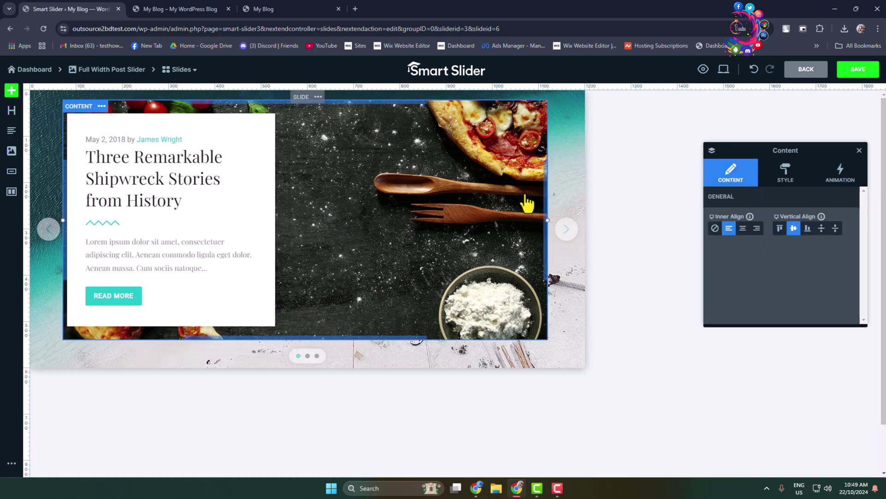
click(744, 228)
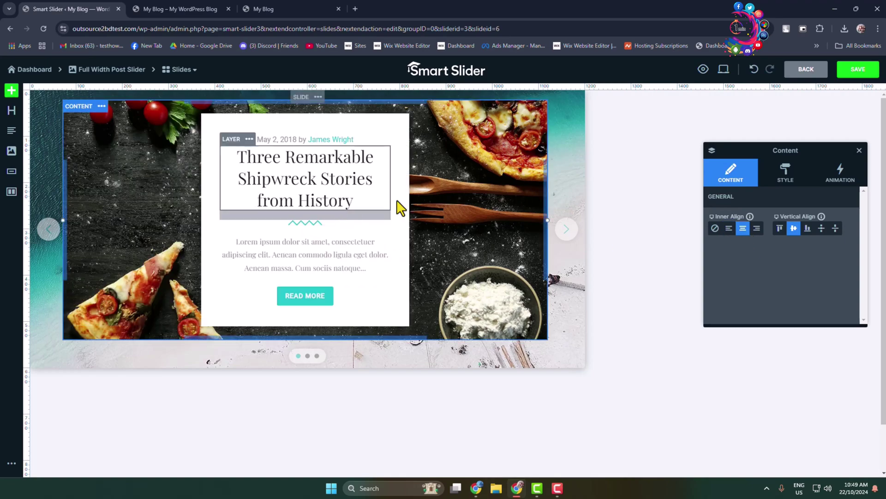
click(758, 228)
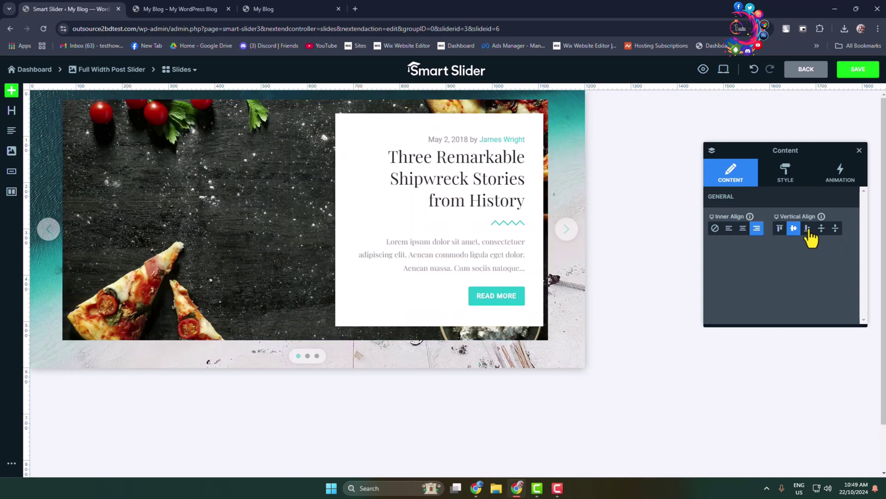
click(807, 228)
click(481, 212)
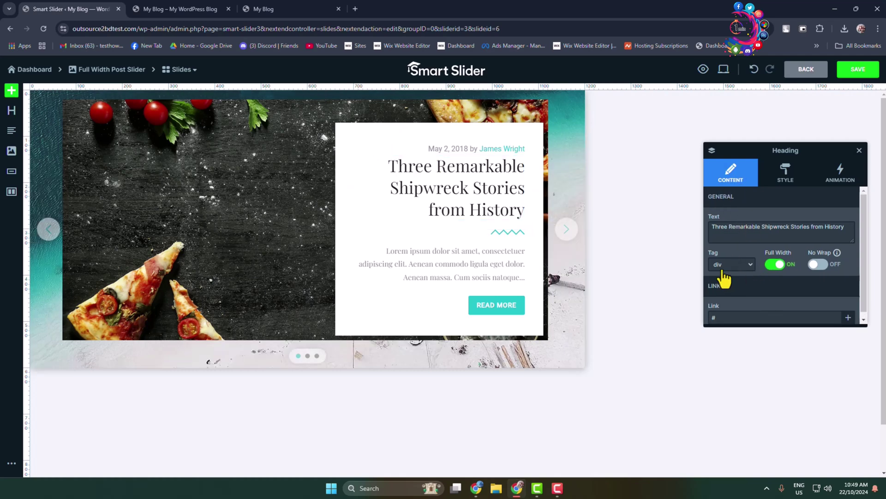
Append 'sffs' to the heading text after 'History'.
double_click(463, 196)
click(847, 228)
text(sffs)
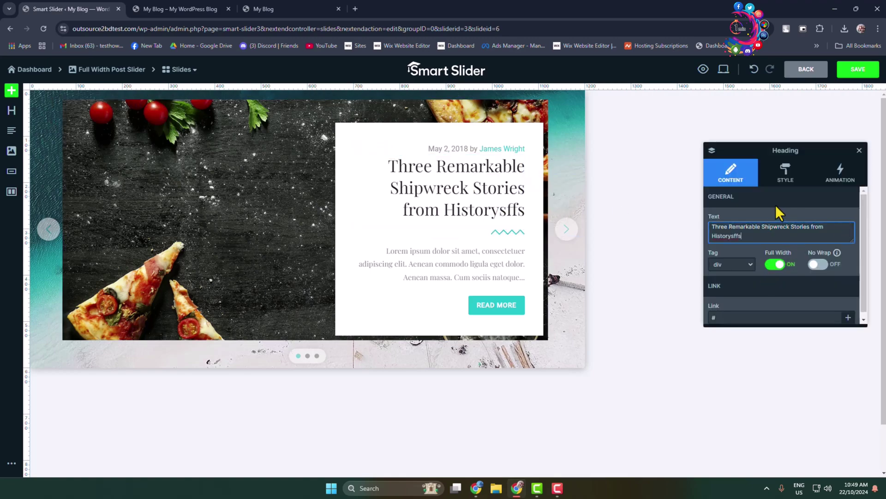
click(860, 150)
Check the heading's link setting, then deselect the heading.
click(431, 199)
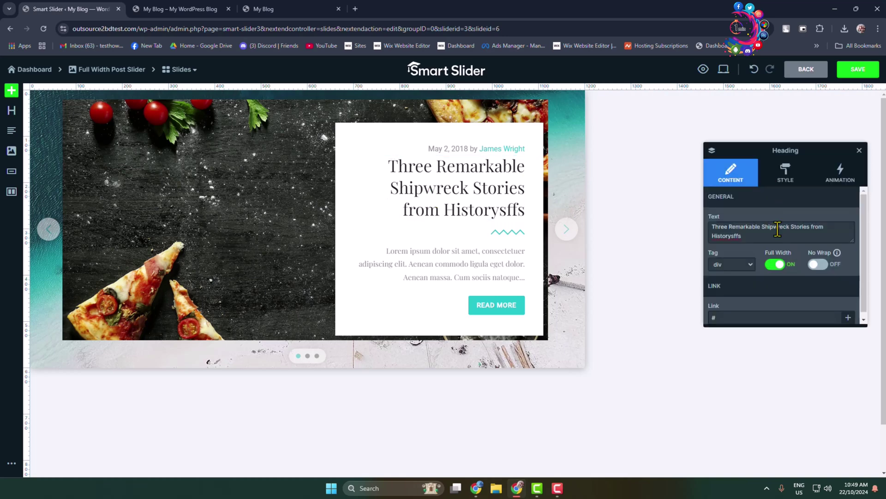
scroll(783, 277, down, 1)
click(729, 310)
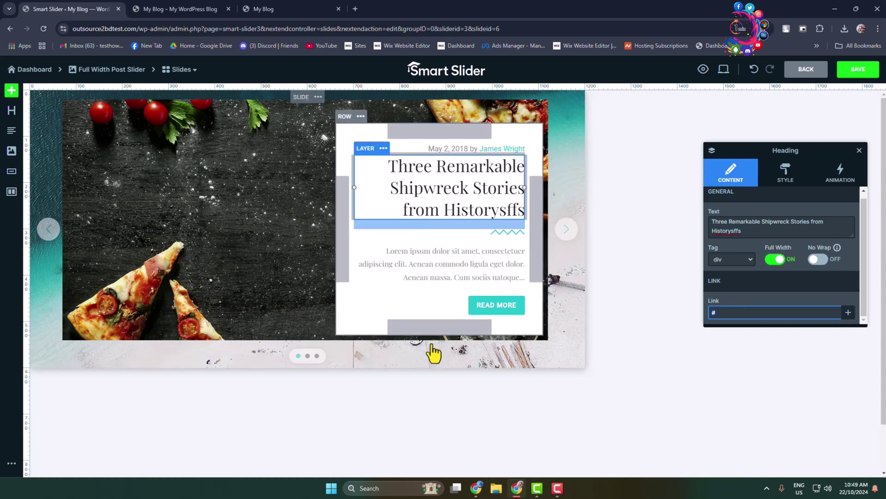
click(596, 358)
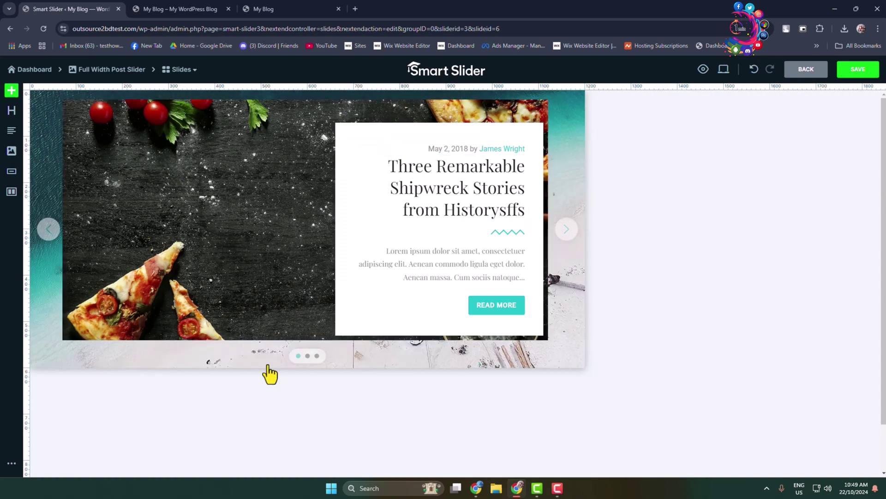
Leave Slide 1 for Slide 2, then open Slide 3 from the Slides list.
click(308, 362)
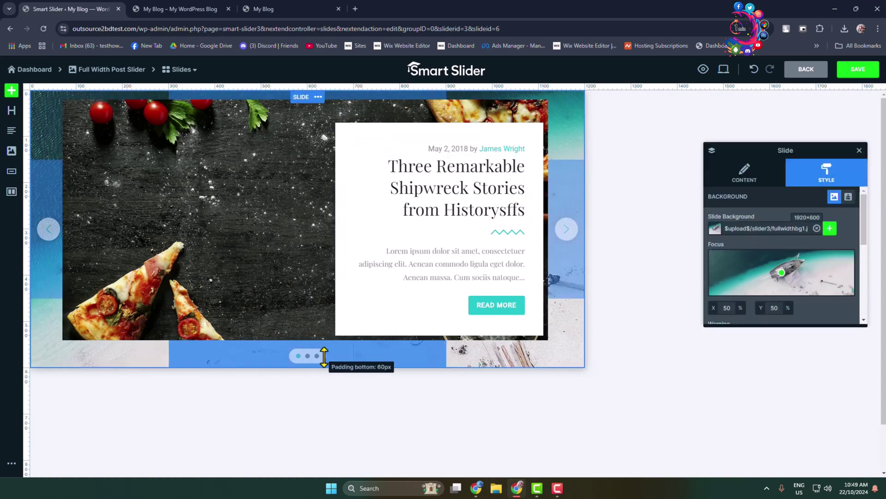
click(324, 357)
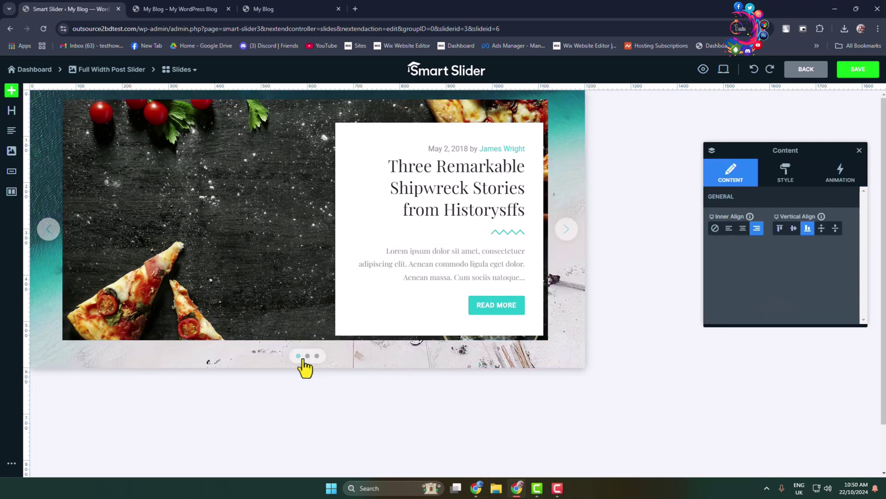
click(190, 74)
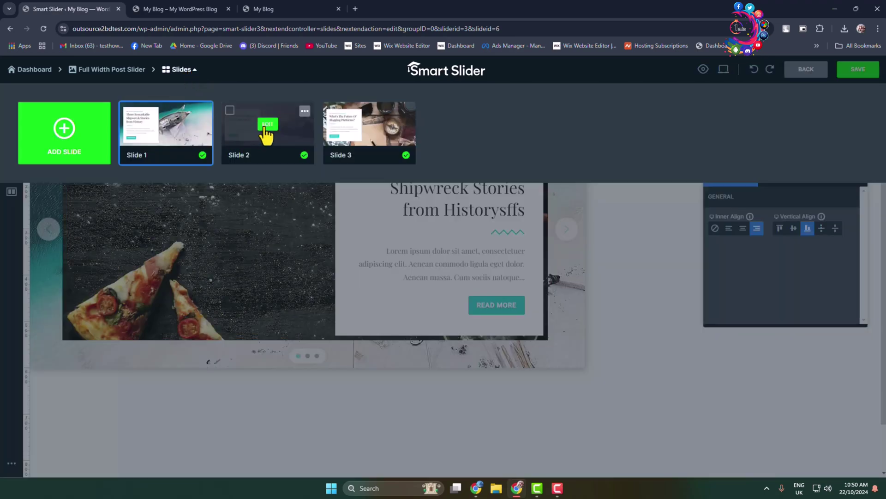
click(268, 128)
click(483, 87)
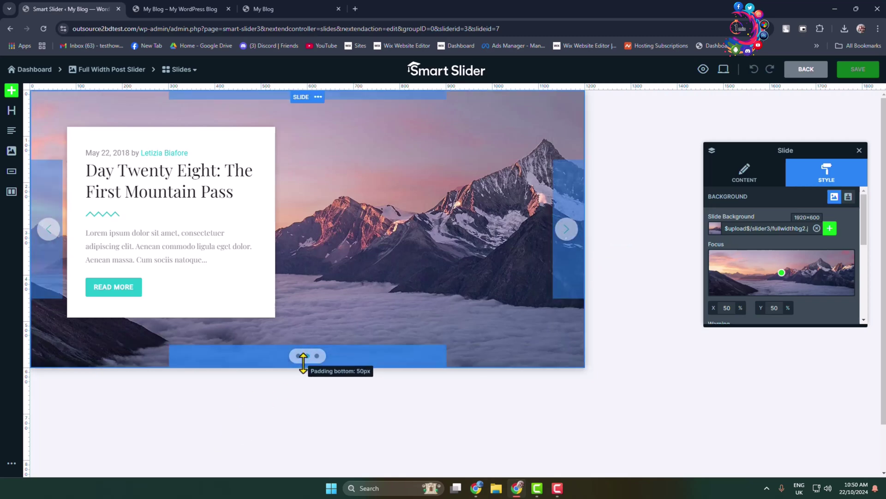
click(188, 70)
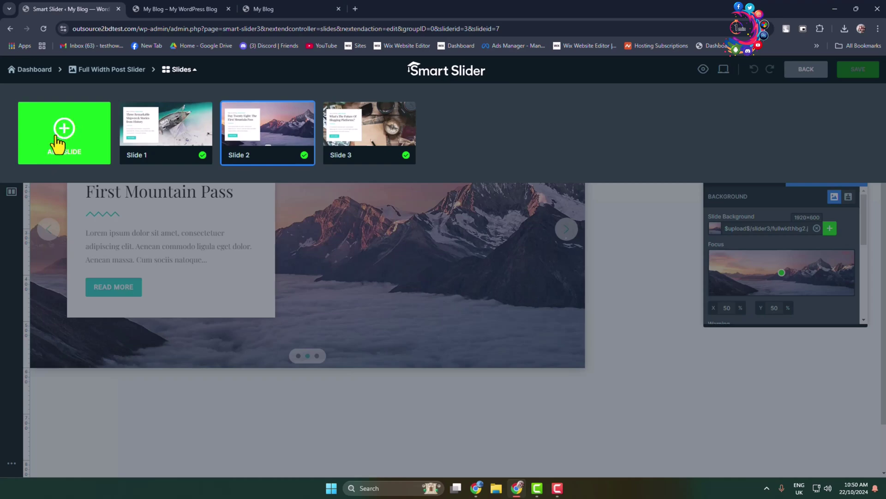
click(371, 131)
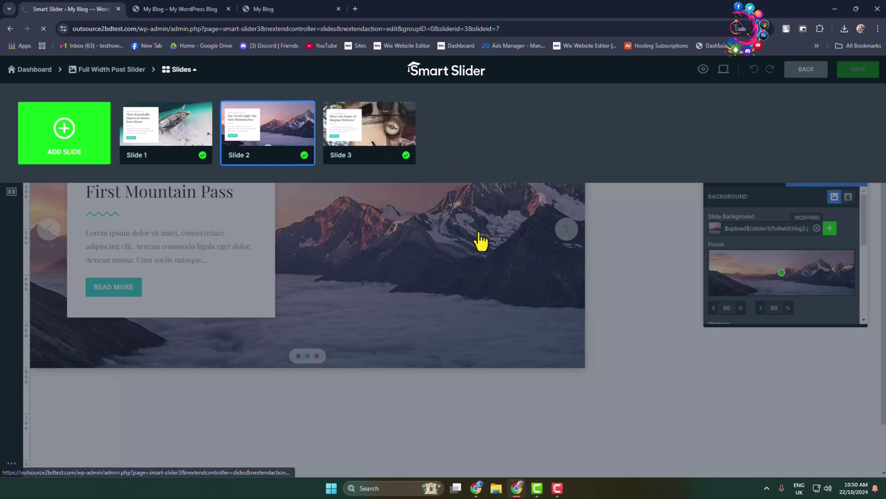